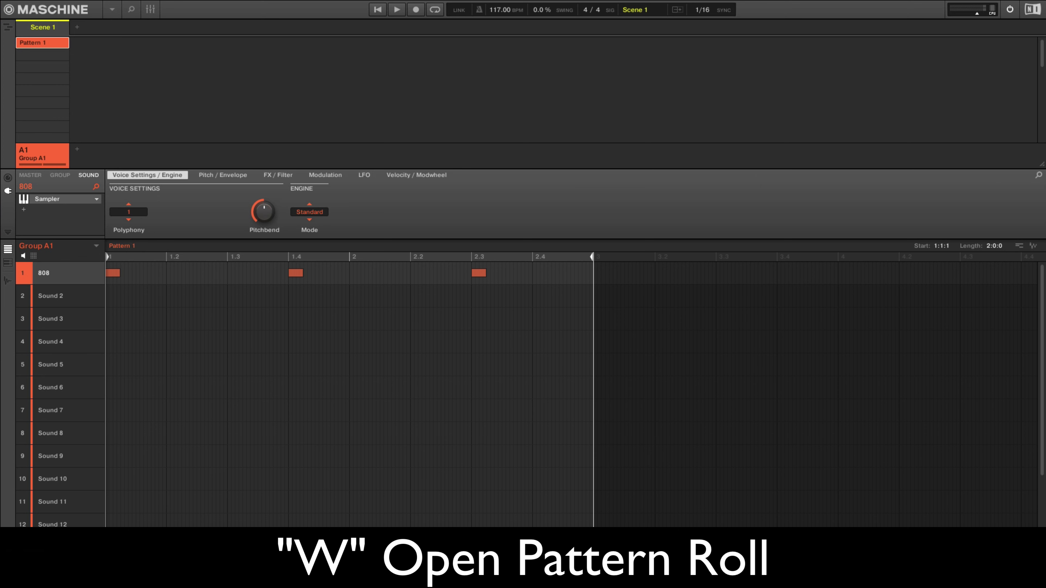
Show the 808 pattern in the piano roll and paint a run of 1/64 notes on B2 from 2.2 to 2.3
key(w)
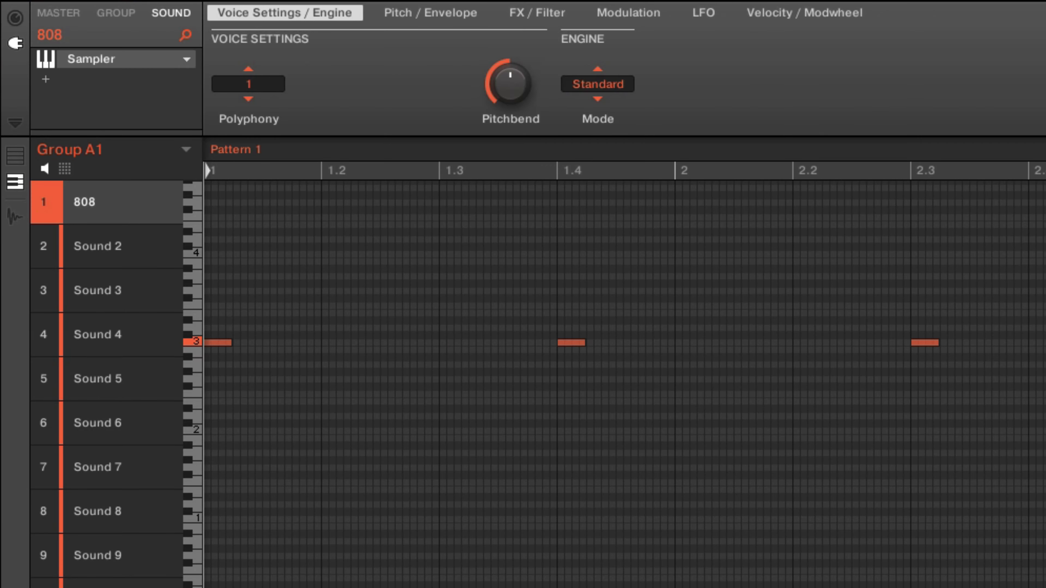
drag(796, 350, 908, 350)
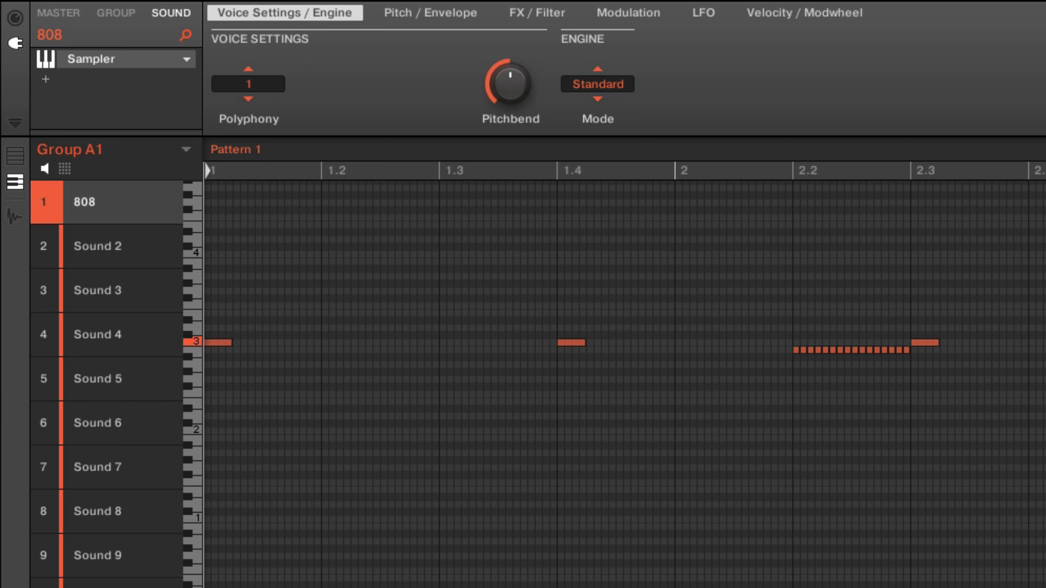
Select the whole run of 1/64 notes and transpose it down to A1, three semitones below C2
mouse_move(776, 347)
mouse_down()
mouse_move(794, 362)
mouse_move(905, 374)
mouse_up()
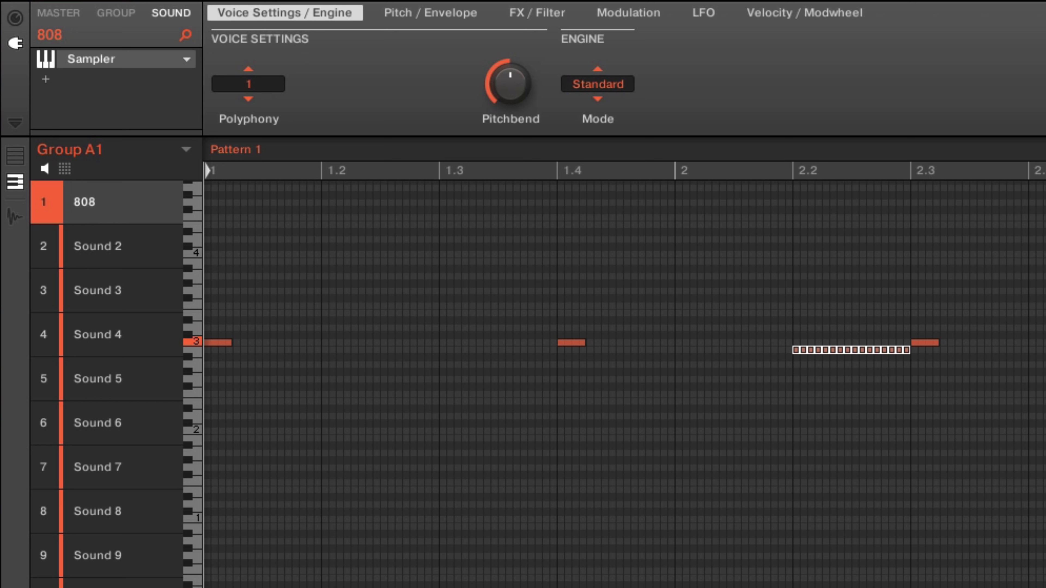
key(Down)
key(Down)
key(Down)
key(Down)
key(Down)
key(Down)
key(Down)
key(Down)
key(Down)
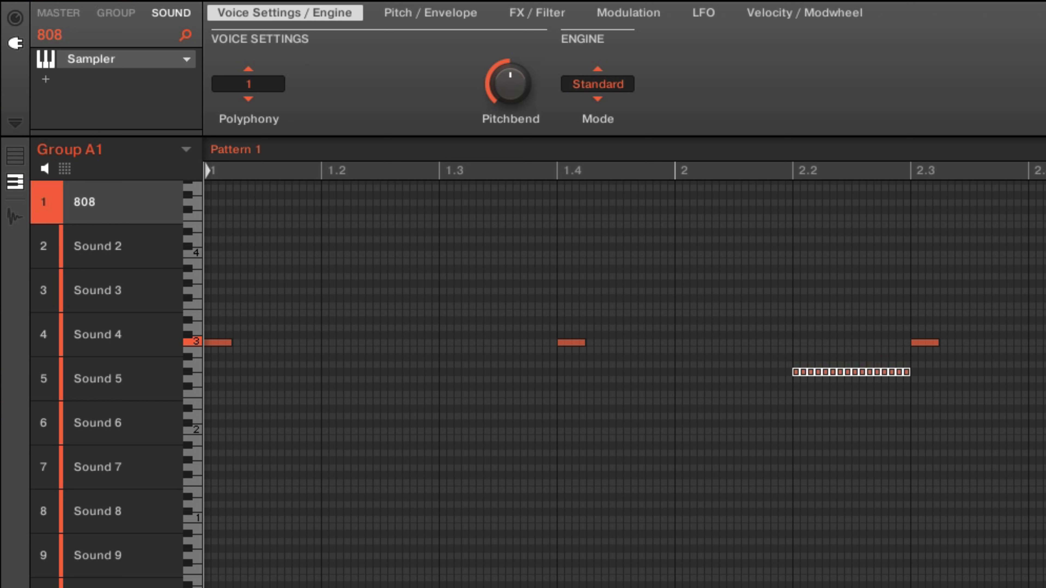
key(Down)
key(Down)
key(Down)
key(Down)
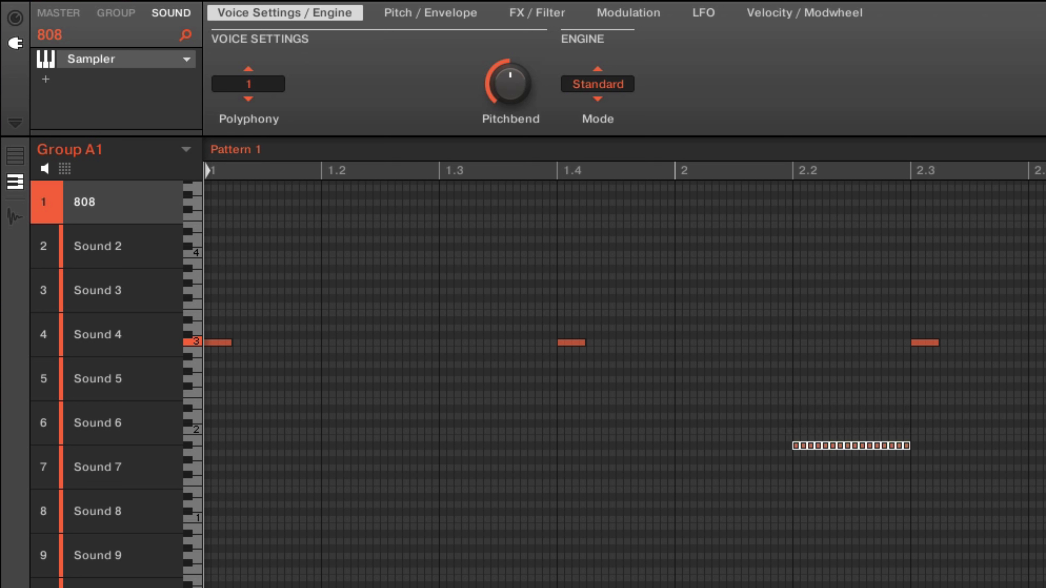
key(Down)
key(Down)
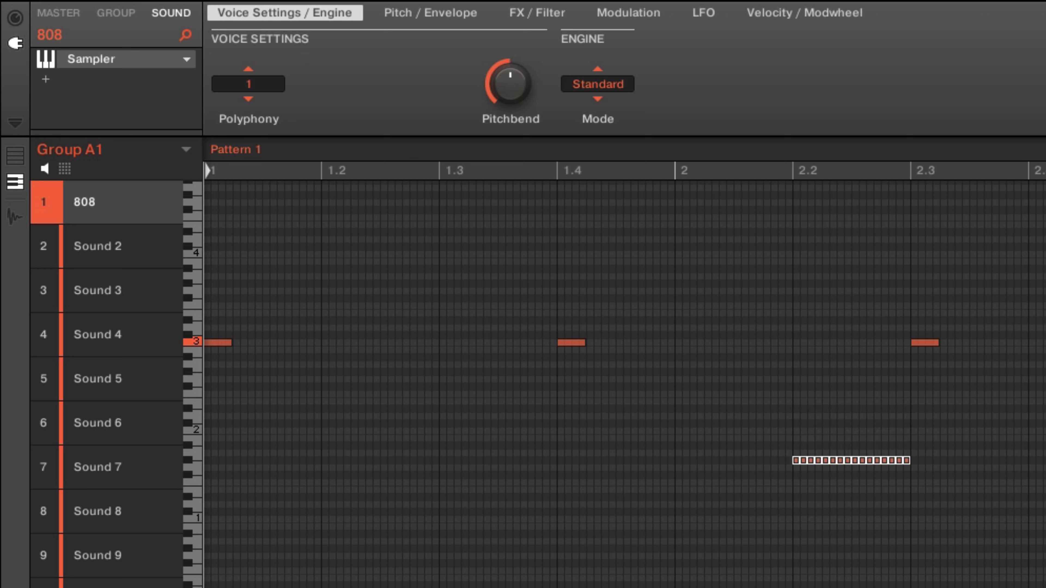
key(Up)
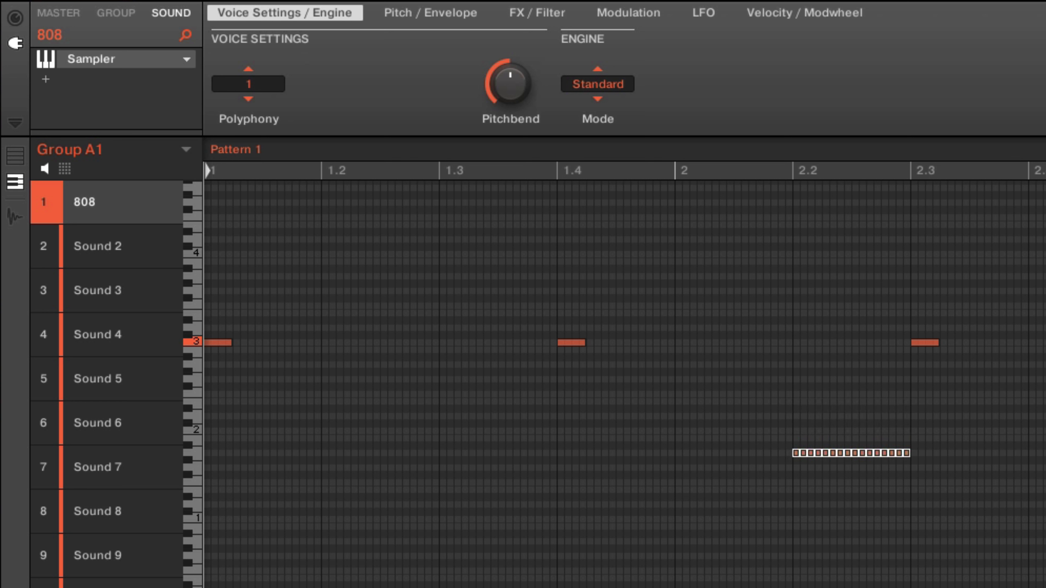
Raise the second, third and fourth notes of the run by one, two and three semitones respectively
key(Right)
key(Left)
key(Left)
key(Left)
key(Left)
key(Left)
key(Left)
key(Left)
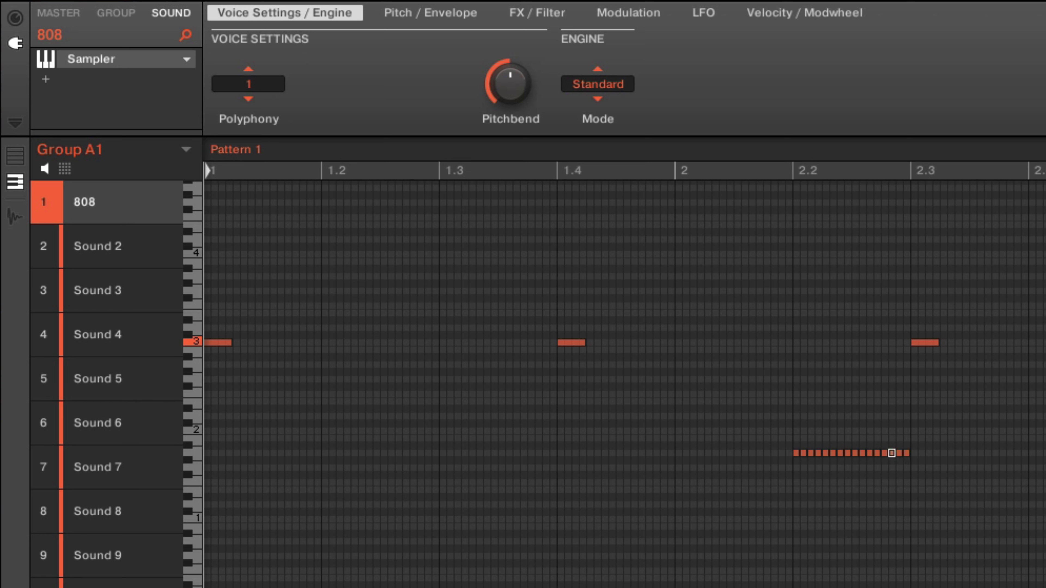
key(Left)
key(Left)
key(Left)
key(Left)
key(Left)
key(Left)
key(Left)
key(Left)
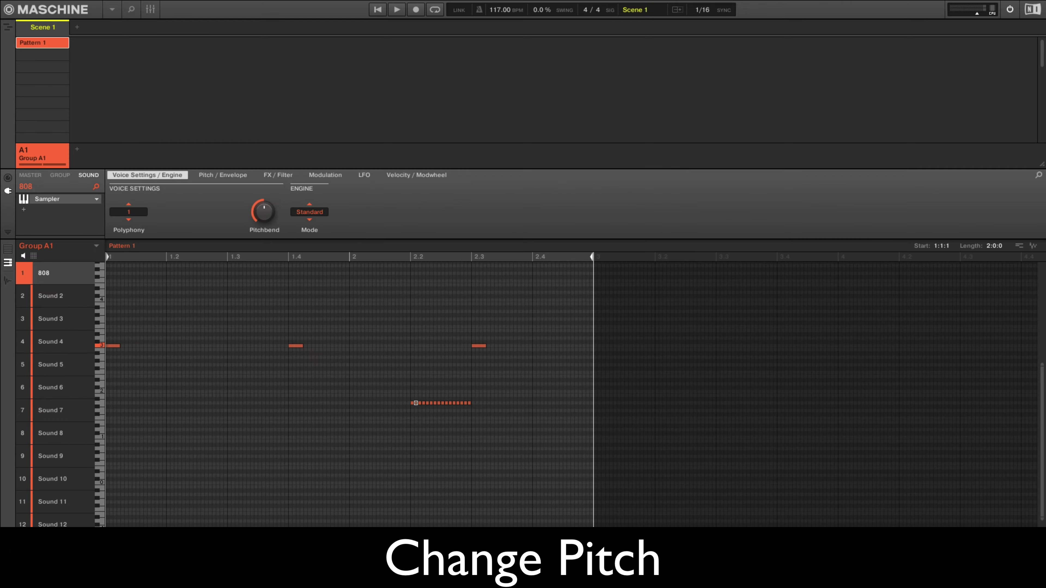
key(Right)
key(Up)
key(Right)
key(Up)
key(Up)
key(Up)
key(Right)
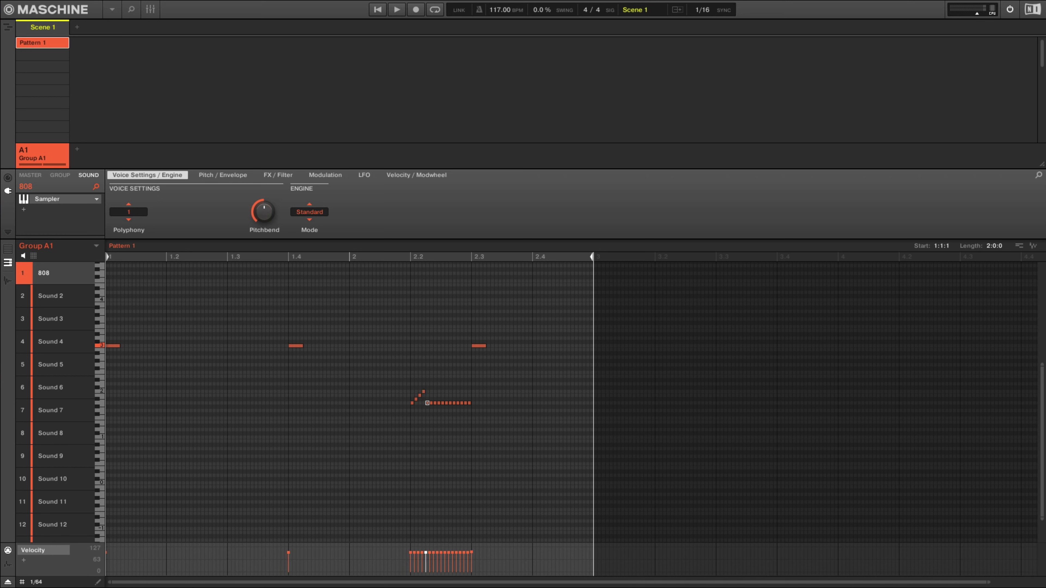
Raise each remaining note of the run one semitone above the previous one, ending on C3, and play the pattern
key(Up)
key(Right)
key(Up)
key(Up)
key(Up)
key(Right)
key(Up)
key(Up)
key(Up)
key(Up)
key(Up)
key(Right)
key(Up)
key(Up)
key(Up)
key(Up)
key(Up)
key(Up)
key(Right)
key(Up)
key(Up)
key(Up)
key(Up)
key(Up)
key(Up)
key(Up)
key(Up)
key(Right)
key(Up)
key(Up)
key(Up)
key(Up)
key(Up)
key(Up)
key(Up)
key(Up)
key(Up)
key(Right)
key(Up)
key(Up)
key(Up)
key(Up)
key(Up)
key(Up)
key(Down)
key(Right)
key(Up)
key(Up)
key(Right)
key(Up)
key(Up)
key(Up)
key(Up)
key(Up)
key(Up)
key(Up)
key(Up)
key(Up)
key(Right)
key(Up)
key(Up)
key(Up)
key(Up)
key(Up)
key(Right)
key(Up)
key(Up)
key(Up)
key(Up)
key(Up)
key(Up)
key(Up)
key(Up)
key(Up)
key(Up)
key(Right)
key(Up)
key(Up)
key(Up)
key(Up)
key(Up)
key(Up)
key(Up)
key(Up)
key(Up)
key(Up)
key(Up)
key(Up)
key(Up)
key(Up)
key(Up)
key(space)
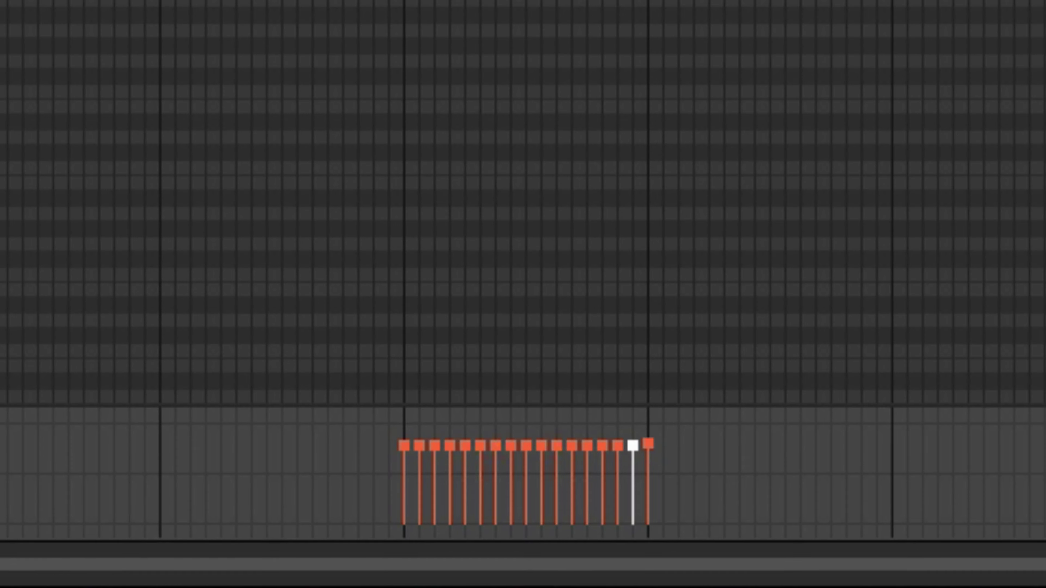
Draw a rising velocity ramp across the run from near zero at 2.2 up to 2.3, and play the pattern
drag(411, 569, 418, 569)
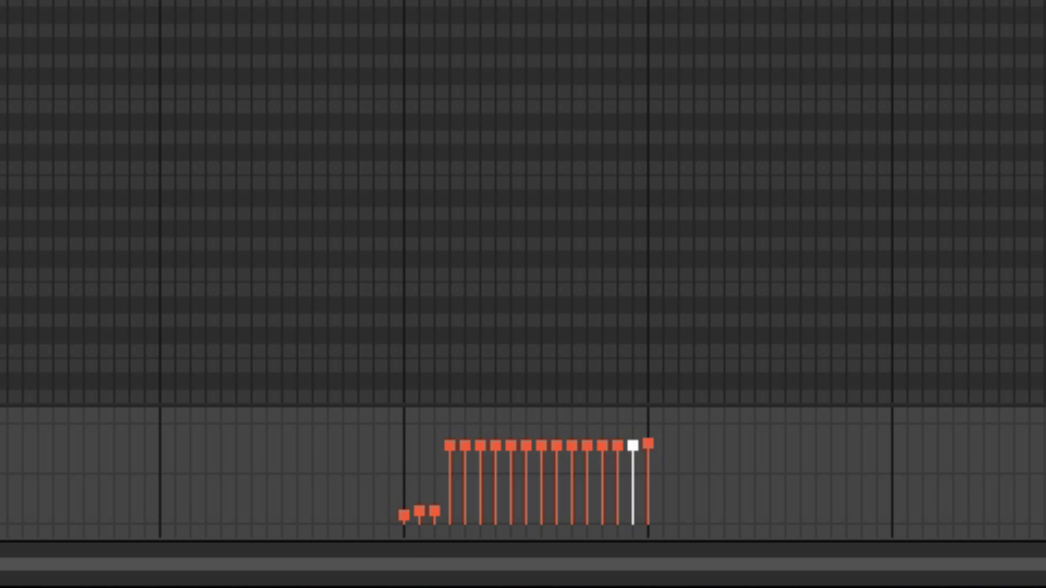
mouse_move(435, 511)
mouse_down()
mouse_move(419, 513)
mouse_move(617, 463)
mouse_move(648, 437)
mouse_up()
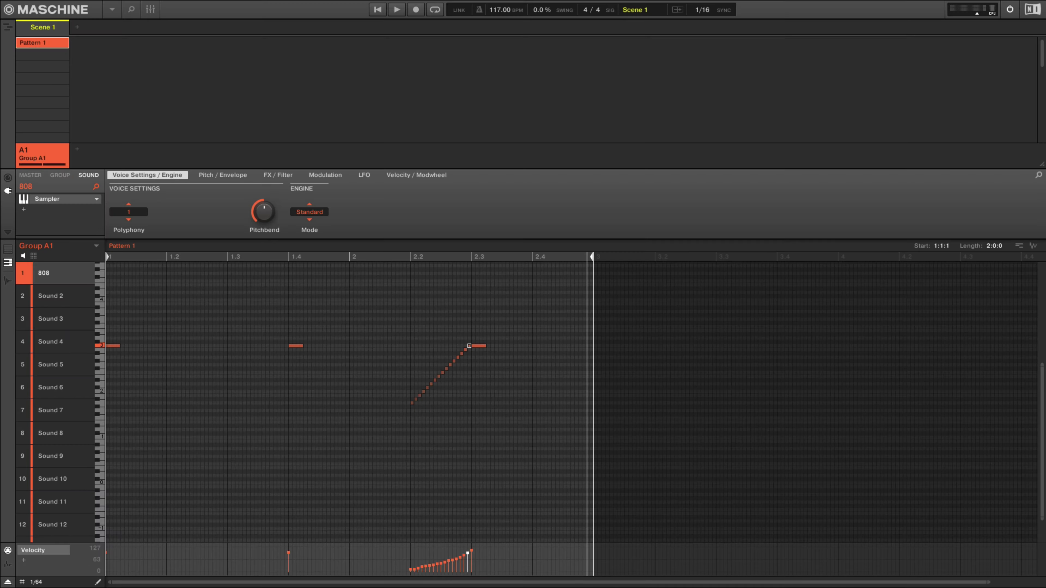
key(space)
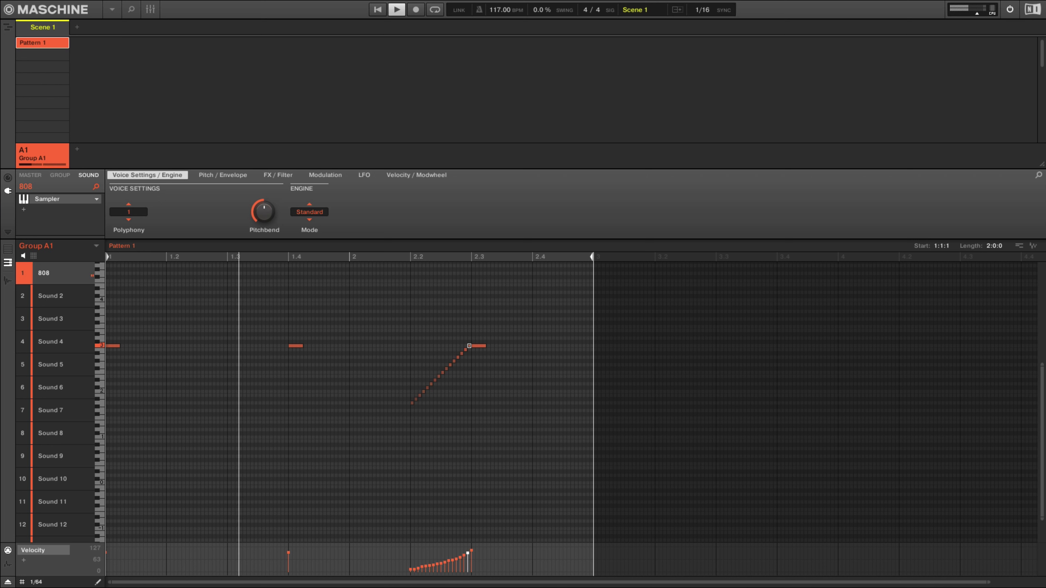